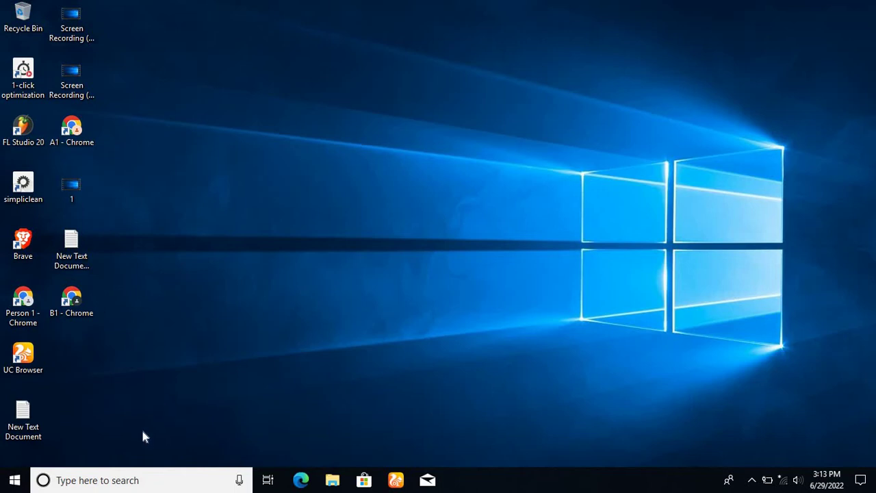
# - Search for cmd, run Command Prompt as administrator, and move its window clear of the desktop icons
pyautogui.click(135, 481)
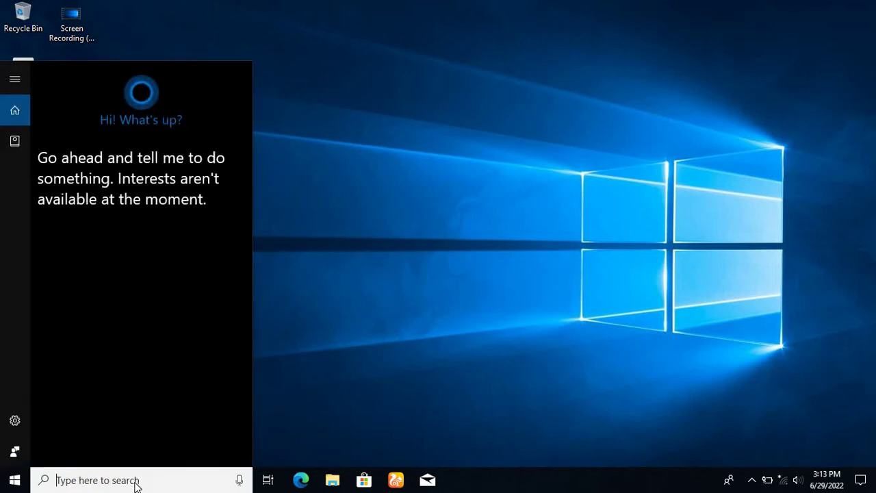
pyautogui.write('cmd')
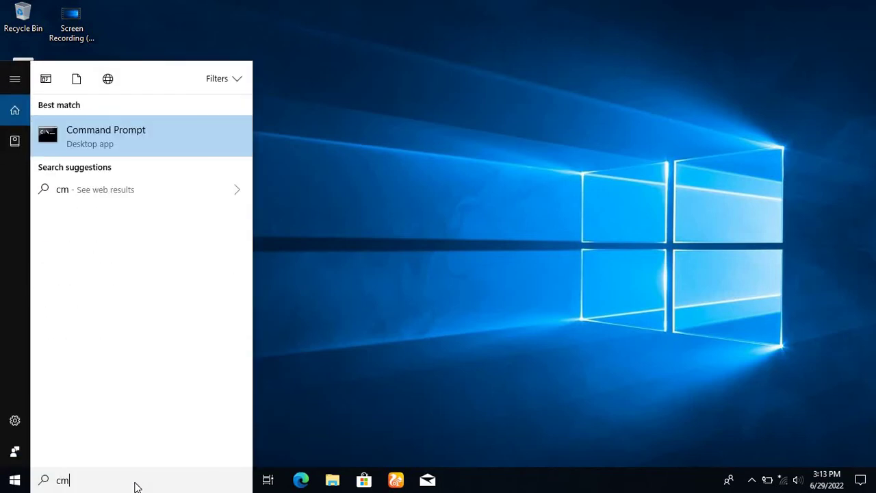
pyautogui.rightClick(127, 139)
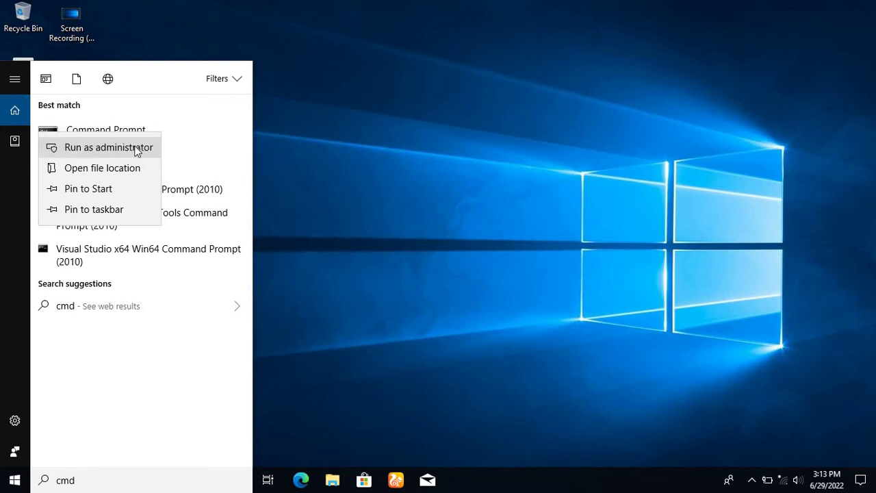
pyautogui.click(137, 150)
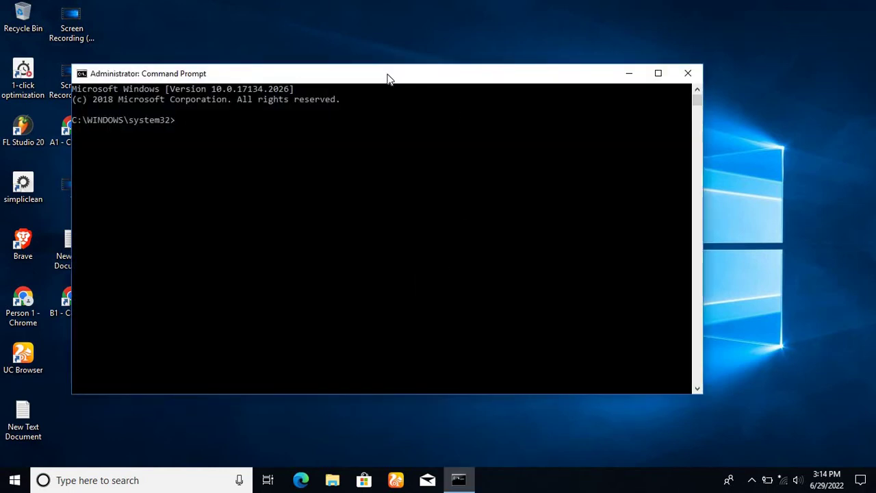
pyautogui.moveTo(387, 78); pyautogui.dragTo(447, 68)
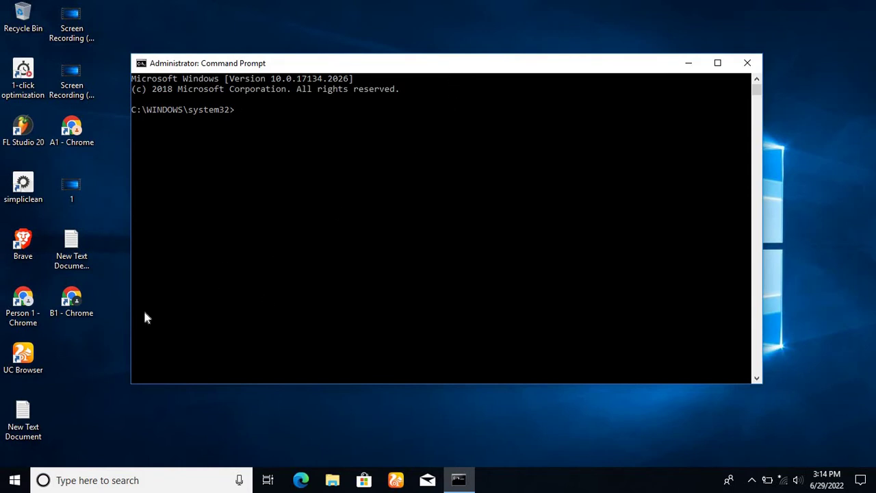
# - Open New Text Document (2) from the desktop, review the 3600 timer value in the shutdown command, and move the window clear of Command Prompt
pyautogui.doubleClick(69, 250)
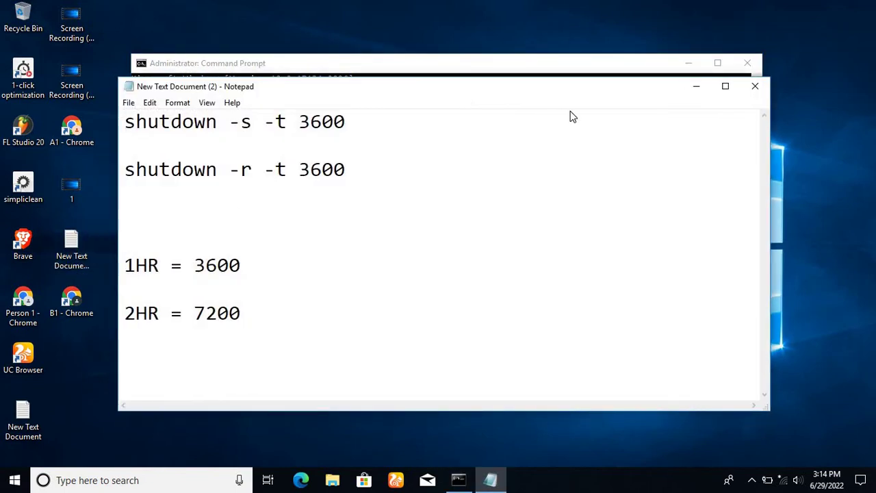
pyautogui.moveTo(479, 87); pyautogui.dragTo(646, 87)
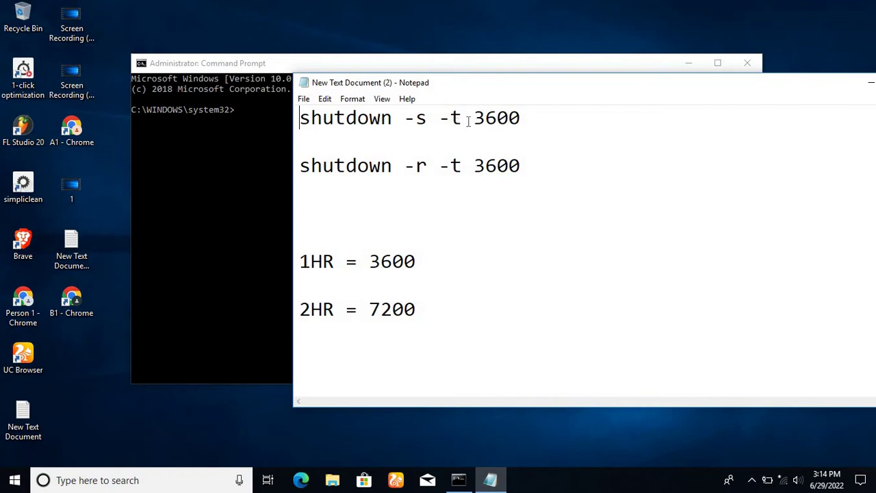
pyautogui.moveTo(522, 119); pyautogui.dragTo(472, 117)
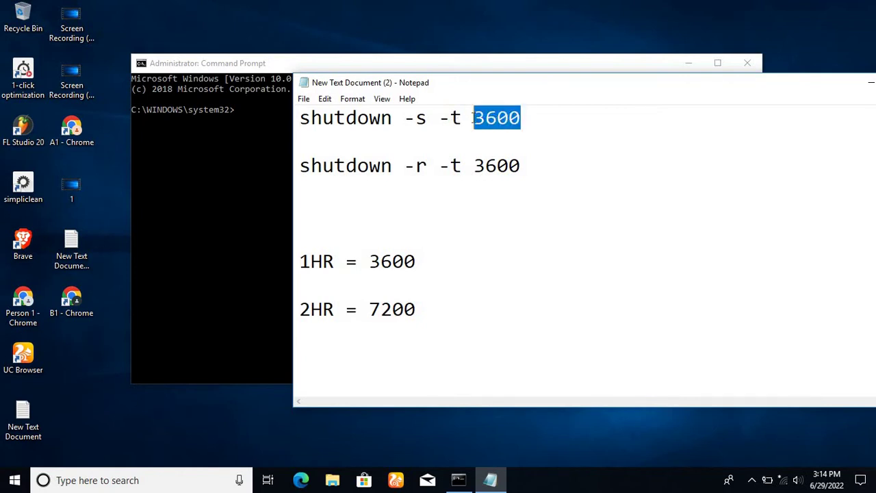
pyautogui.click(525, 118)
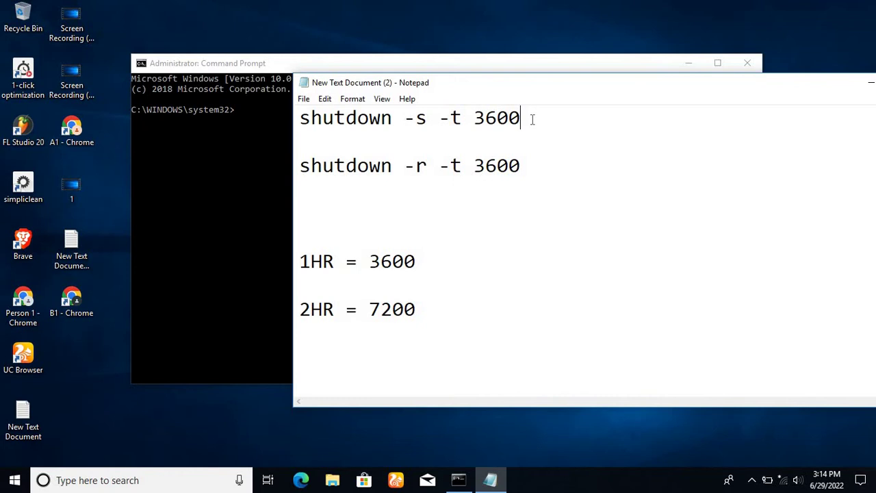
pyautogui.moveTo(591, 86); pyautogui.dragTo(633, 201)
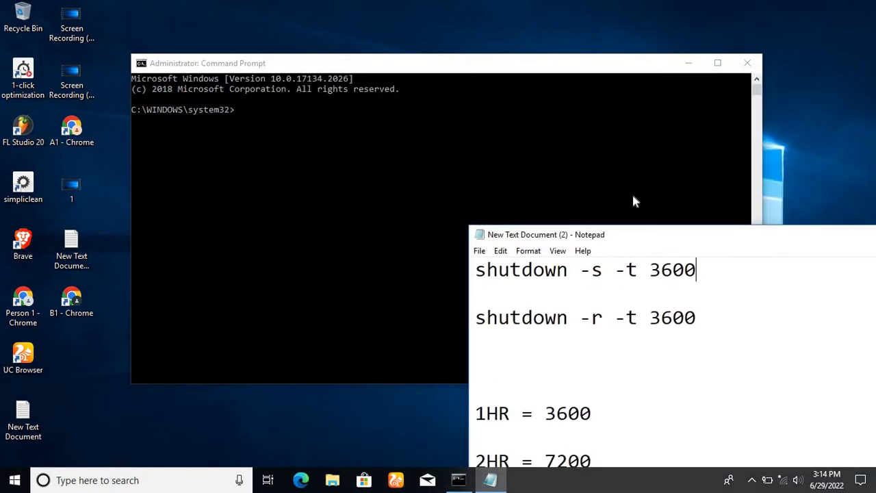
# - Schedule a shutdown in one hour by running shutdown -s -t 3600 in Command Prompt
pyautogui.click(269, 113)
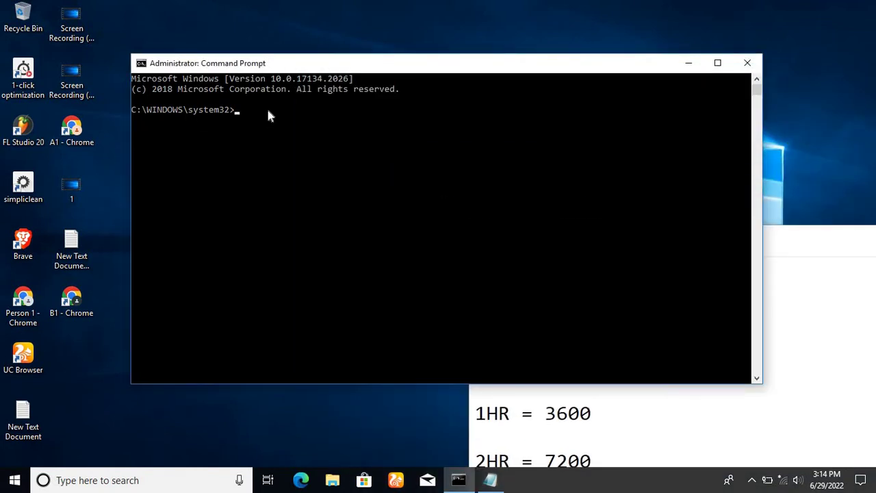
pyautogui.write('shutdown -s -t 3600')
pyautogui.press('Return')
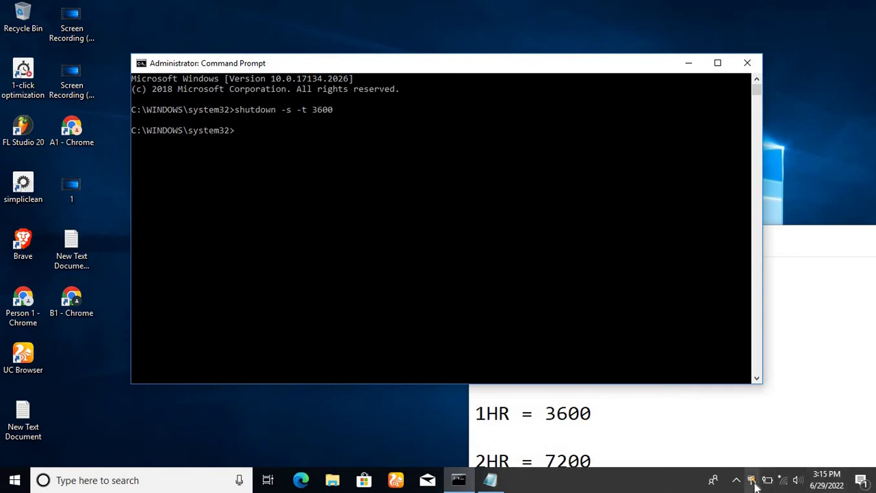
# - Check the system notifications about the scheduled shutdown and close Command Prompt
pyautogui.moveTo(756, 484)
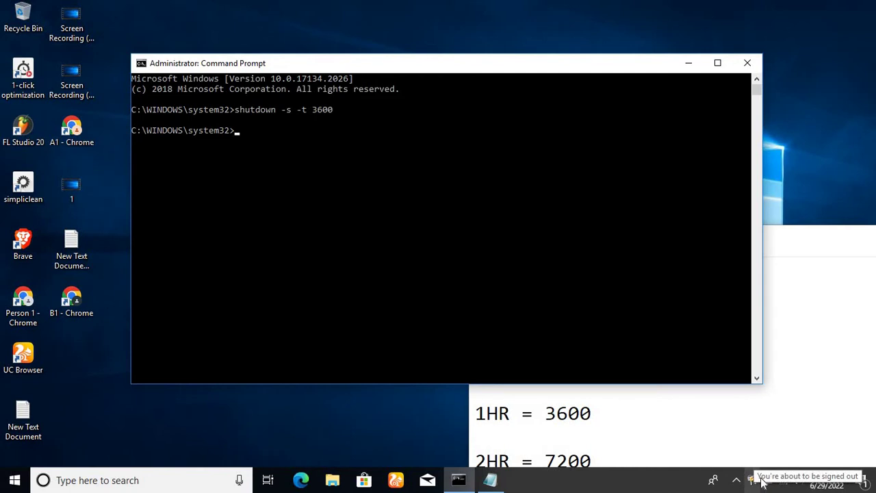
pyautogui.click(862, 482)
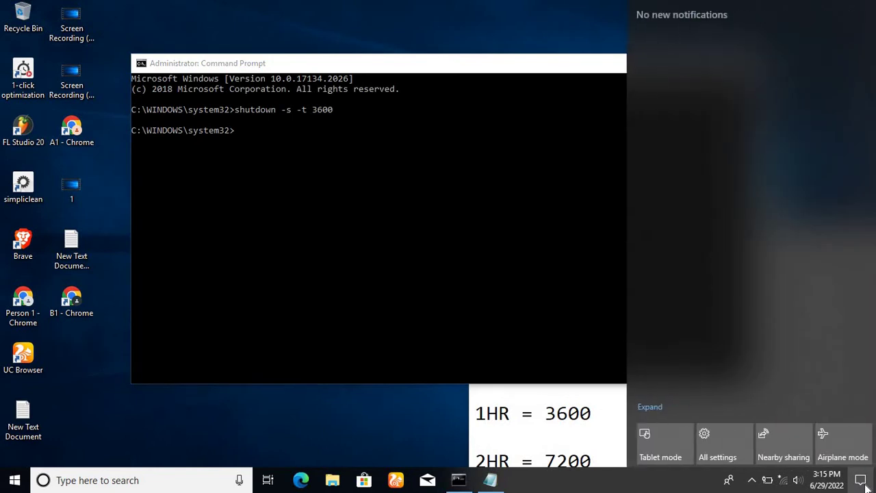
pyautogui.click(863, 482)
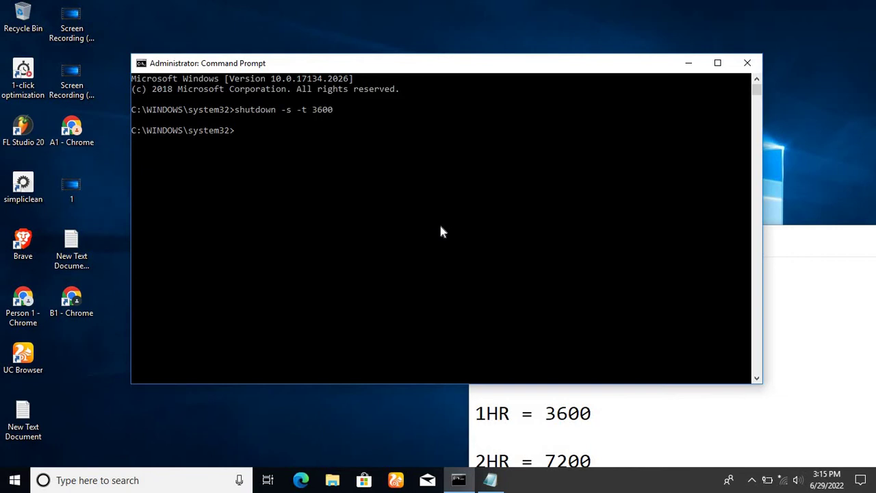
pyautogui.click(748, 63)
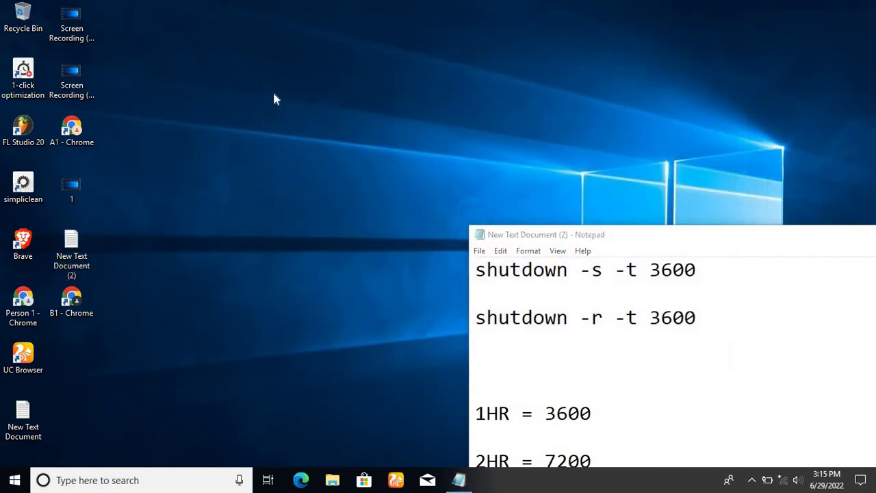
# - Create a desktop shortcut with the location shutdown -s -t 3600, keeping the suggested name shutdown
pyautogui.rightClick(278, 95)
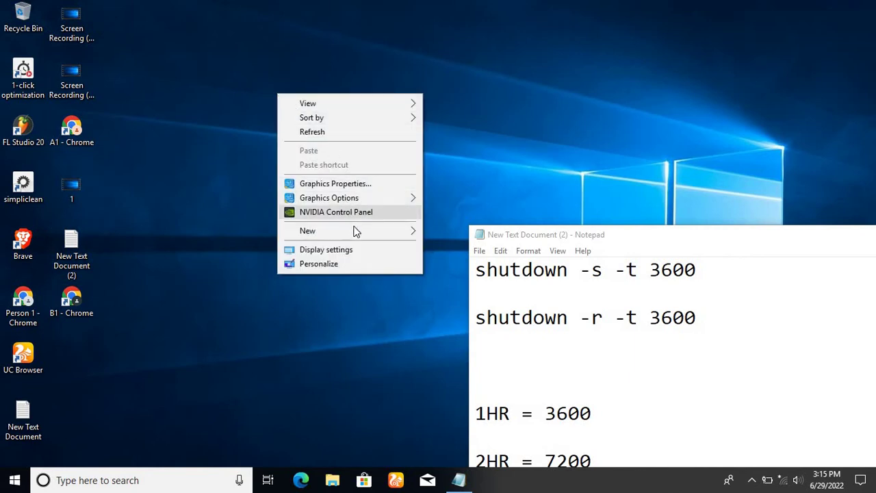
pyautogui.moveTo(370, 231)
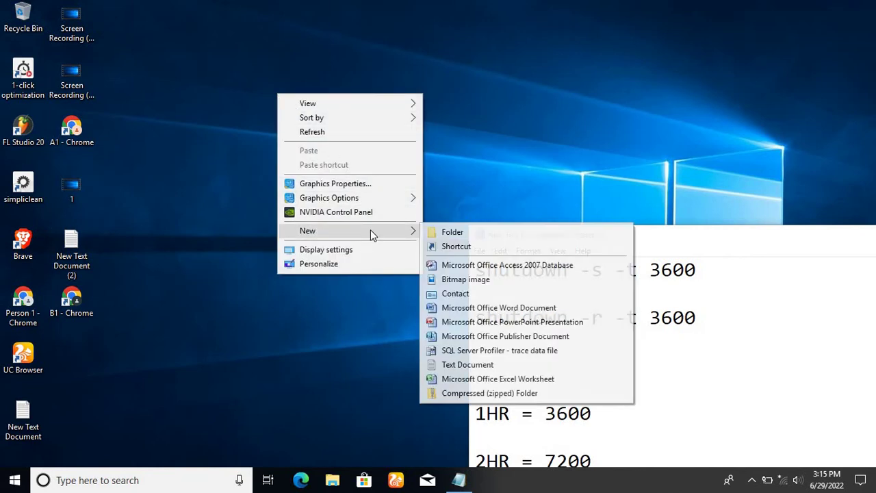
pyautogui.click(457, 248)
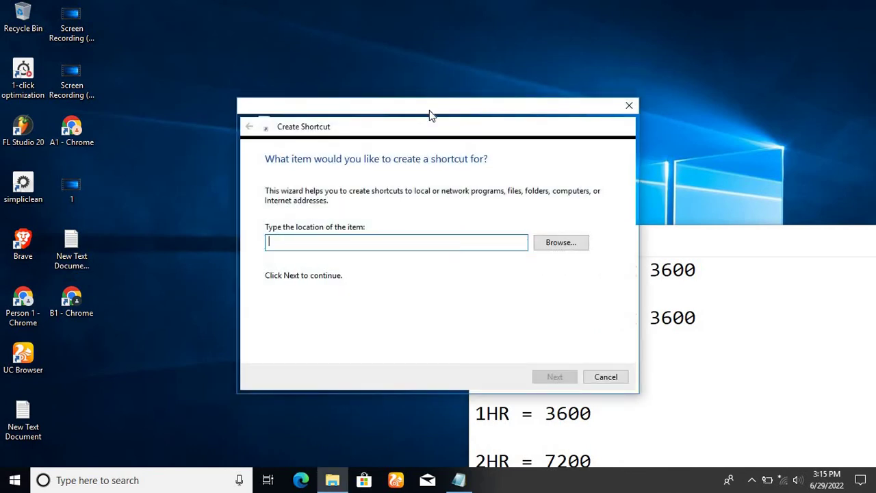
pyautogui.moveTo(440, 111); pyautogui.dragTo(407, 70)
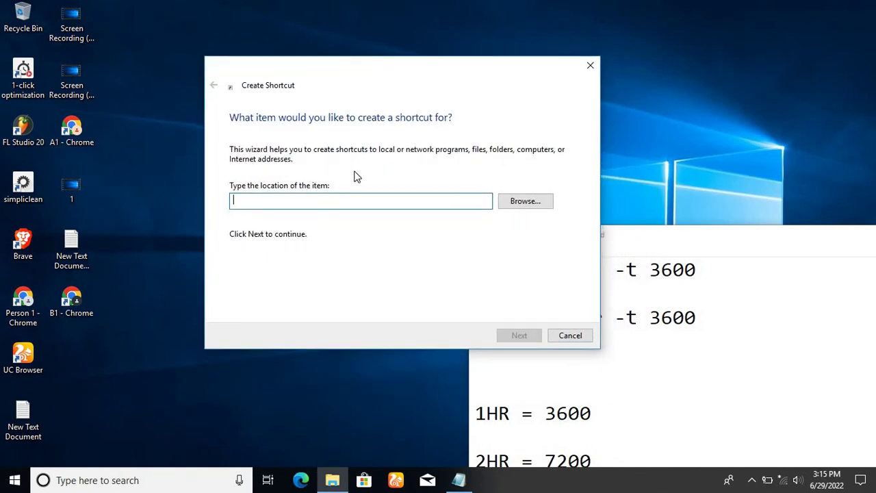
pyautogui.write('shutdown ')
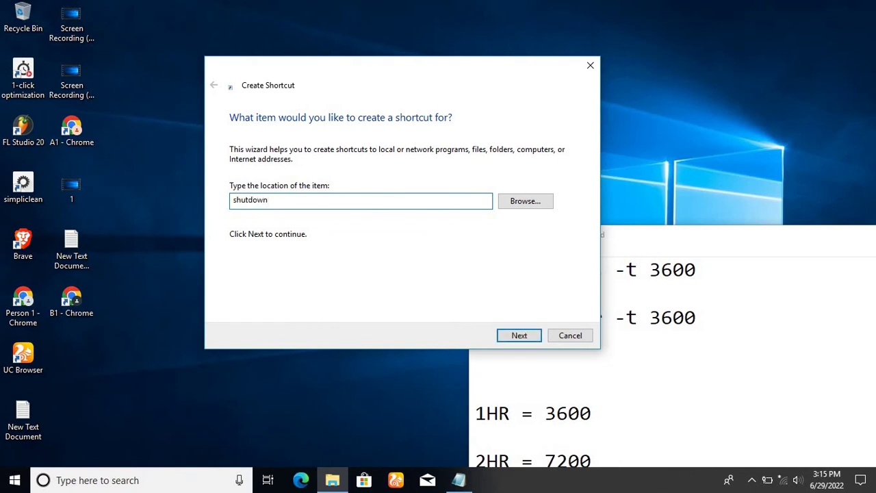
pyautogui.write('-s -t 3600')
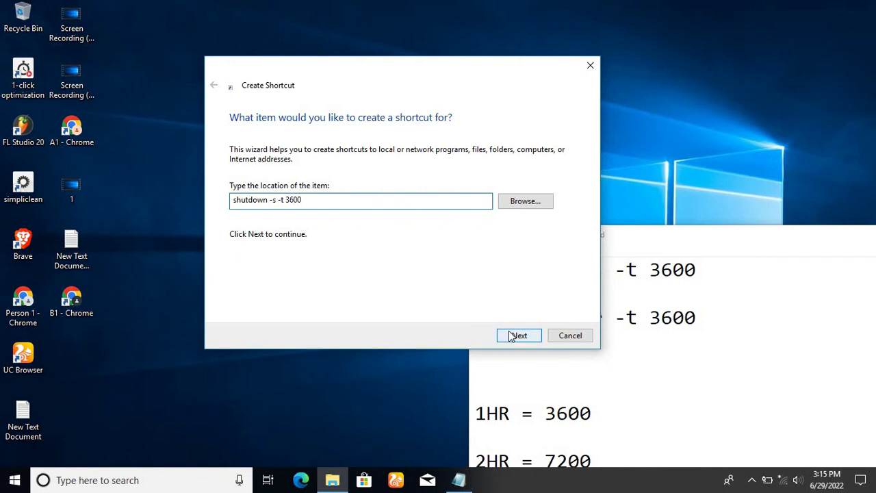
pyautogui.click(530, 339)
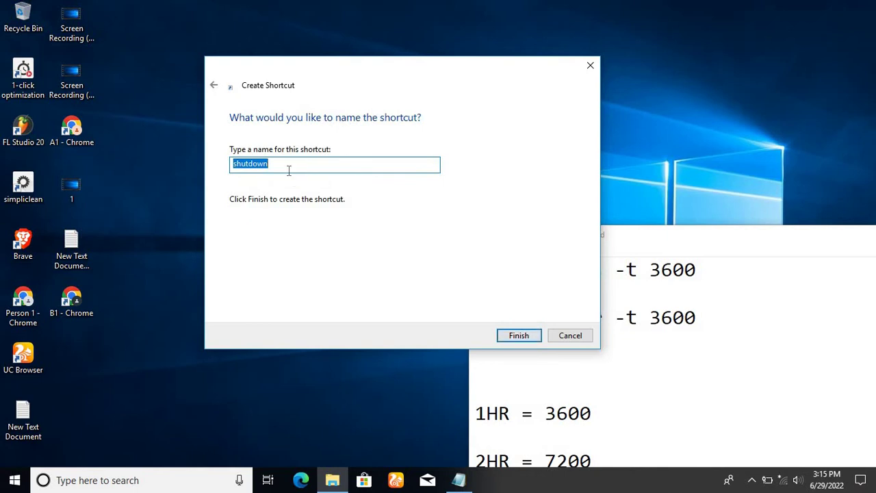
pyautogui.click(290, 166)
pyautogui.click(516, 335)
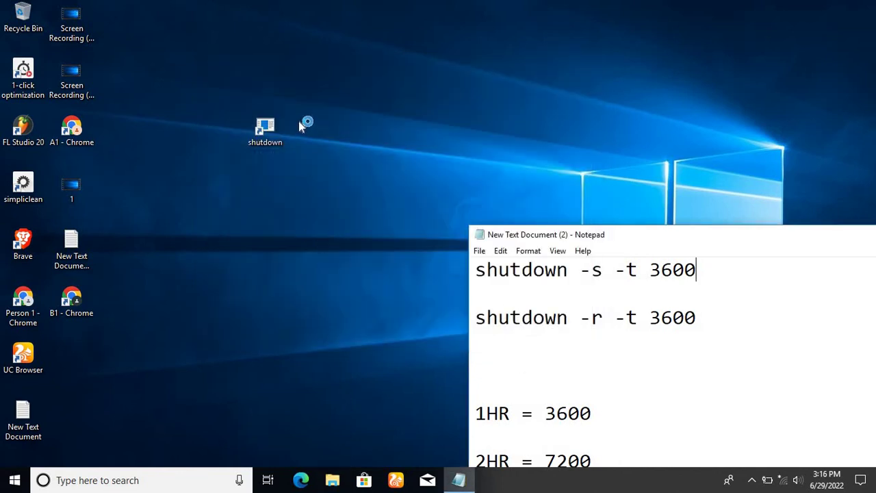
# - Run the new shutdown shortcut on the desktop
pyautogui.doubleClick(281, 132)
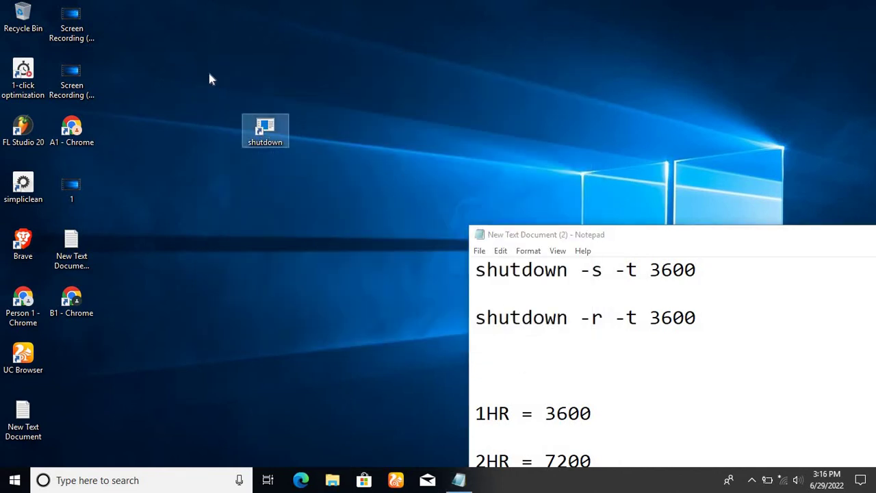
pyautogui.click(268, 131)
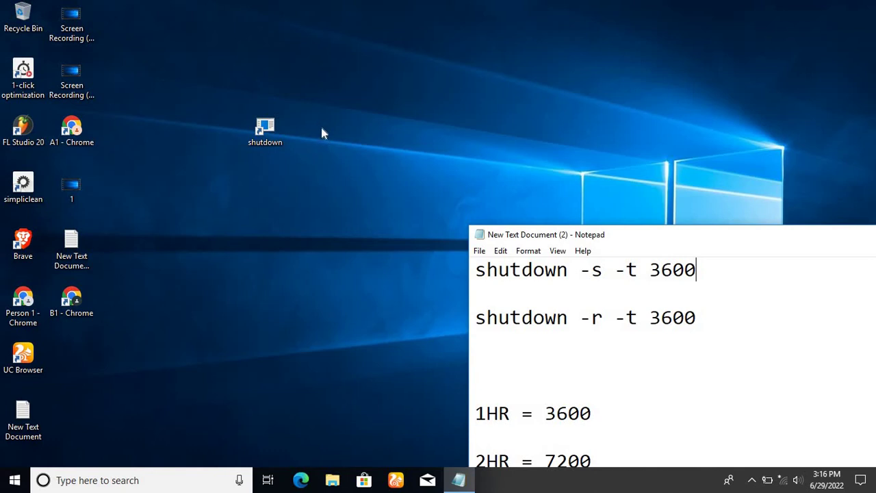
pyautogui.doubleClick(269, 130)
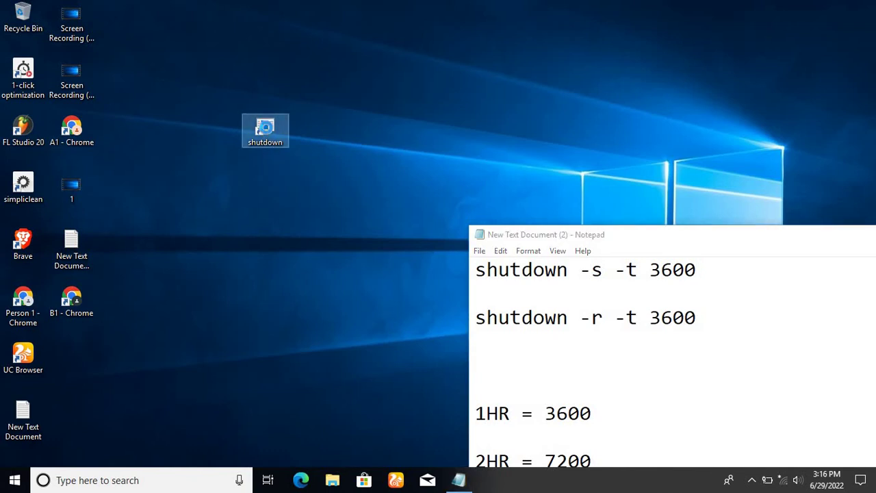
# - Open the shutdown shortcut's properties and examine its color, detail, version, option and target settings
pyautogui.rightClick(268, 128)
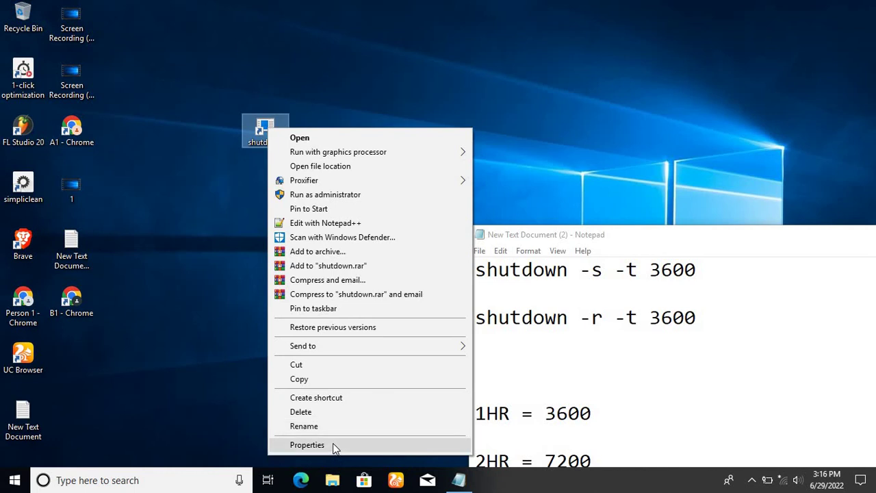
pyautogui.click(332, 444)
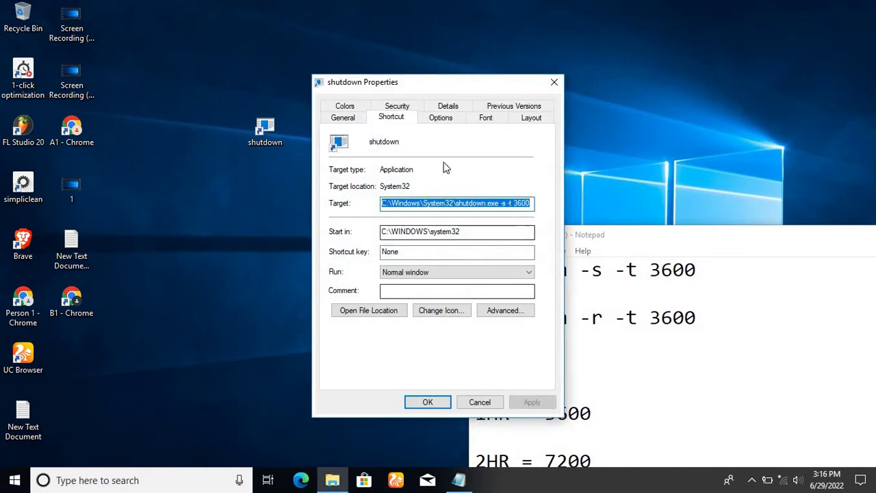
pyautogui.click(399, 107)
pyautogui.click(346, 108)
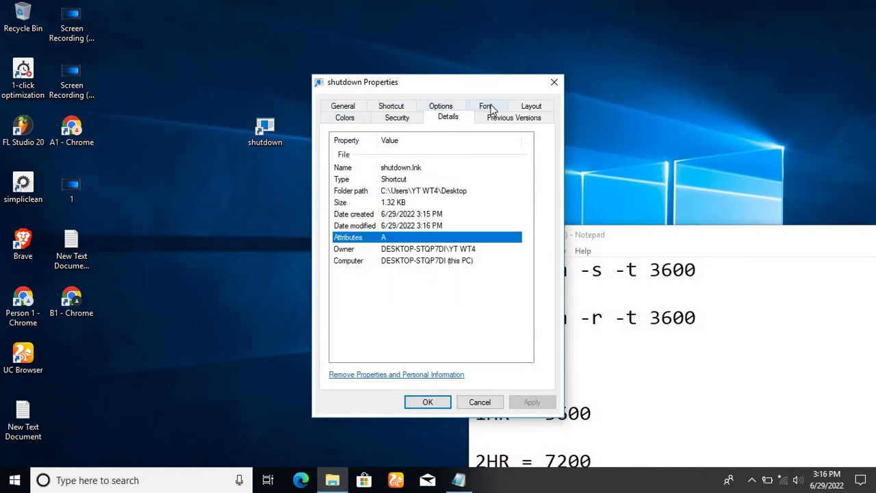
pyautogui.click(486, 106)
pyautogui.click(527, 110)
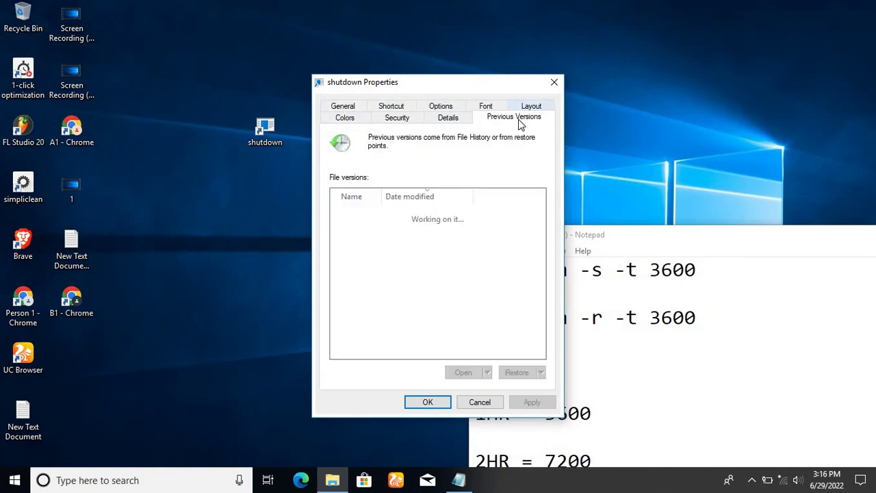
pyautogui.click(487, 108)
pyautogui.click(441, 120)
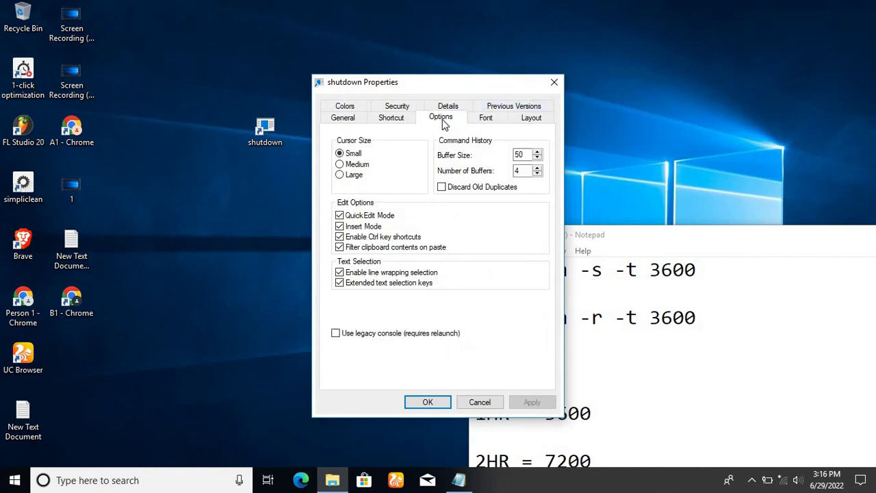
pyautogui.click(388, 122)
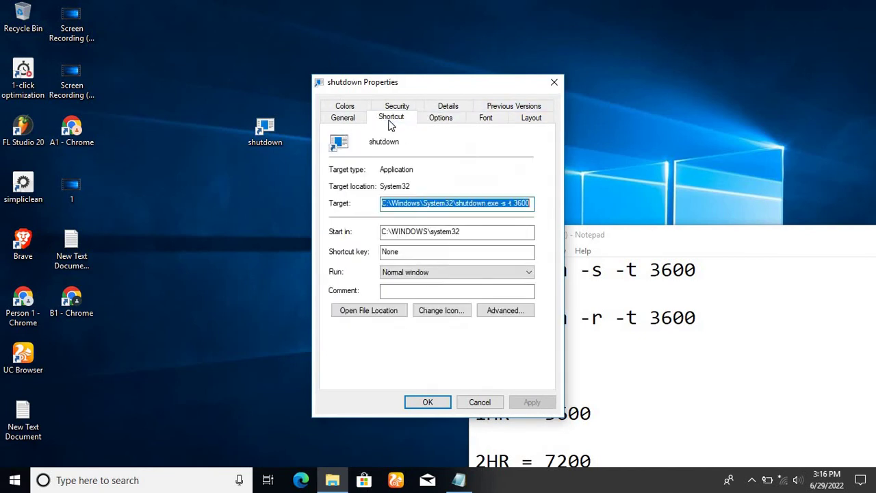
pyautogui.click(347, 118)
pyautogui.click(344, 107)
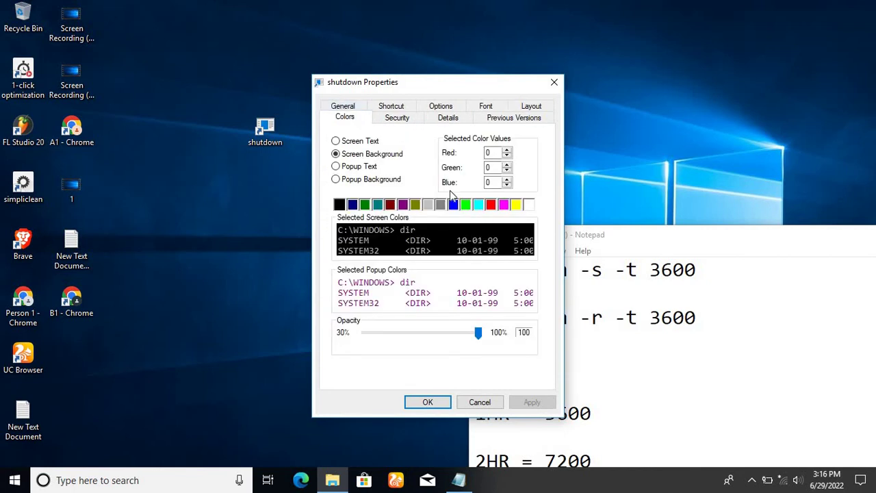
pyautogui.click(388, 108)
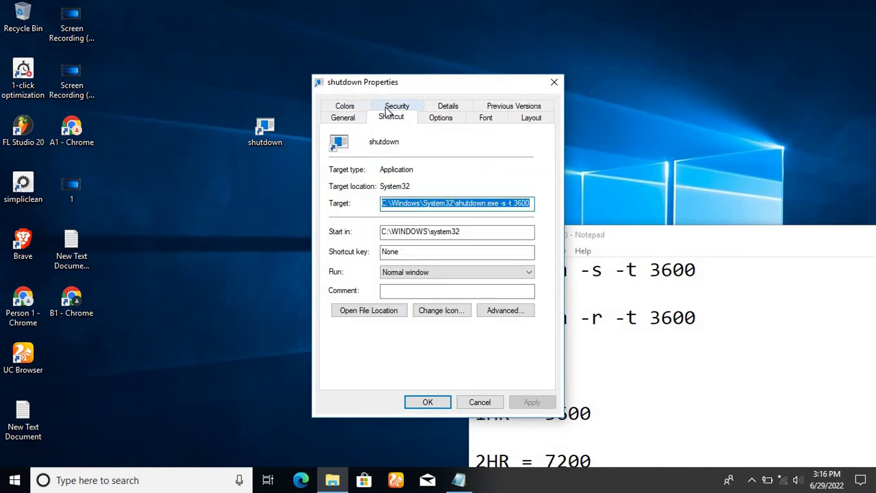
# - Look through the file details, font and console option settings of the shutdown shortcut
pyautogui.click(443, 107)
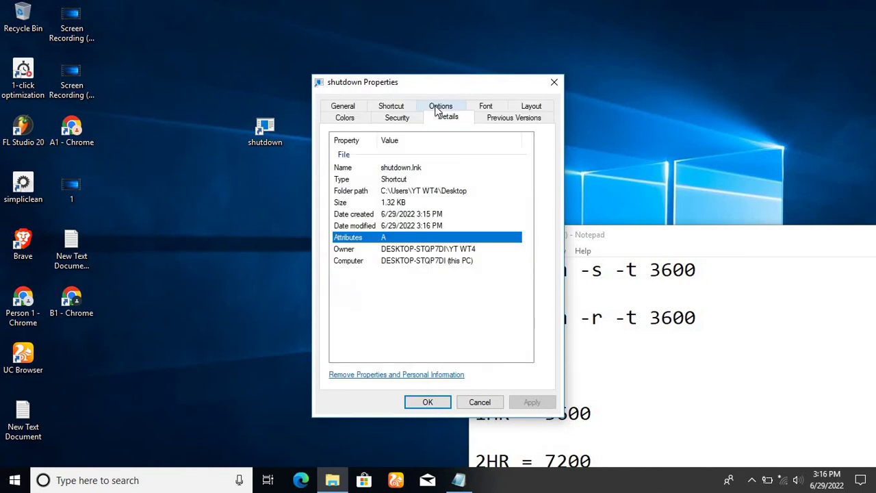
pyautogui.click(487, 109)
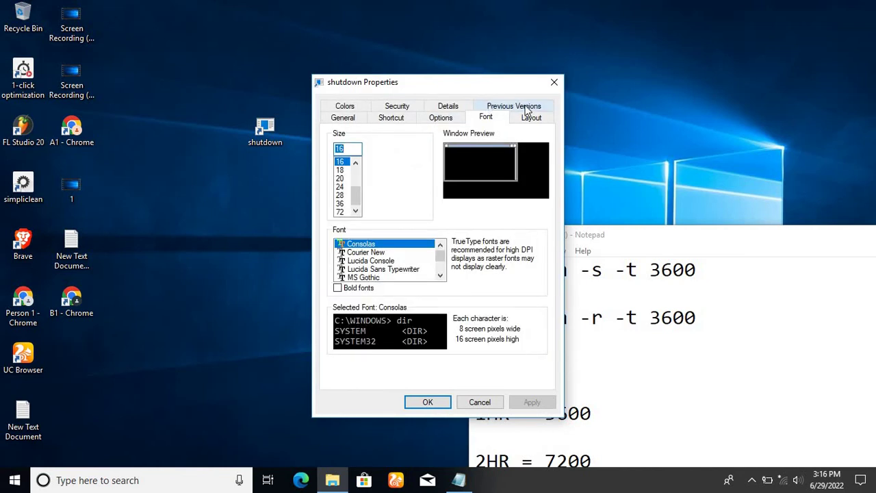
pyautogui.click(441, 117)
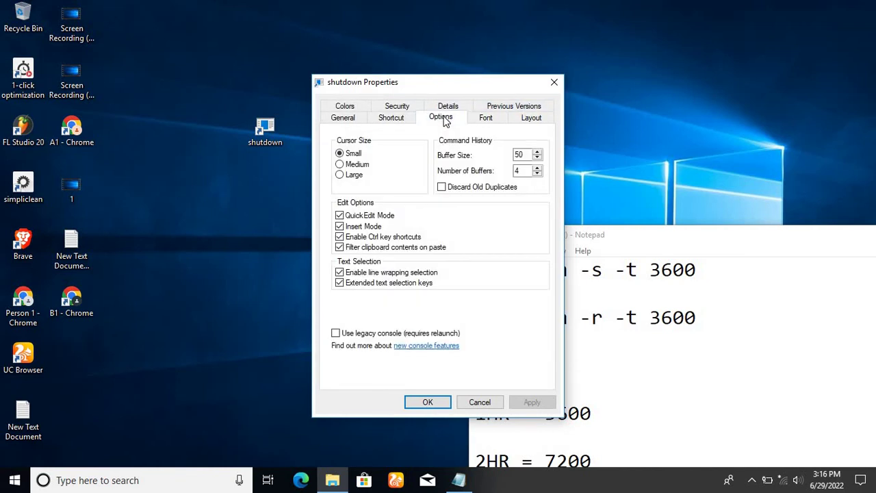
# - Assign the shortcut key Ctrl + Alt + C to the shutdown shortcut and save its properties
pyautogui.click(392, 119)
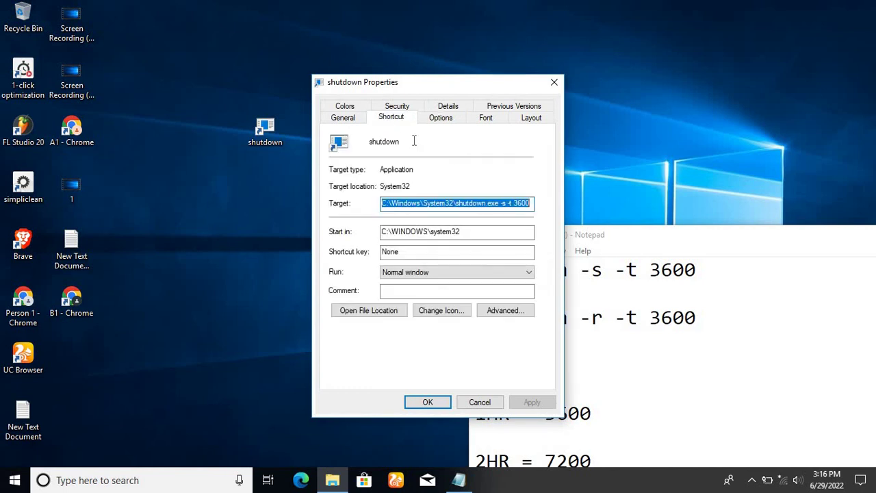
pyautogui.click(435, 252)
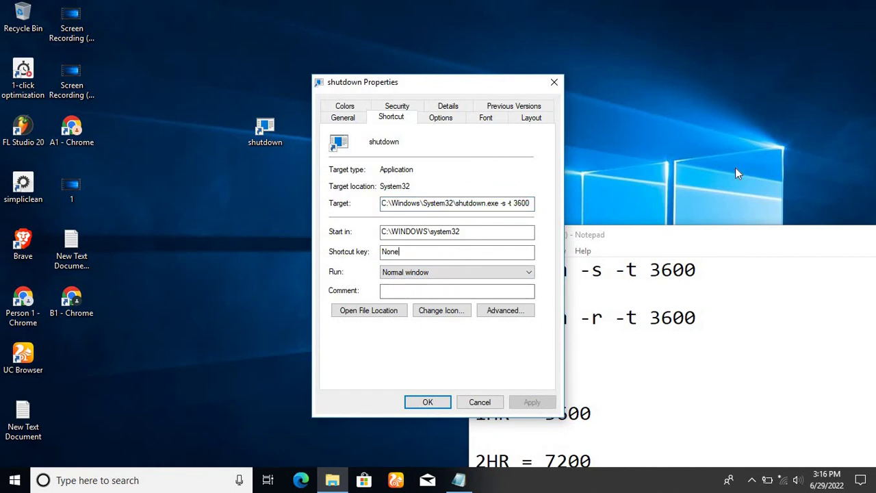
pyautogui.press('BackSpace')
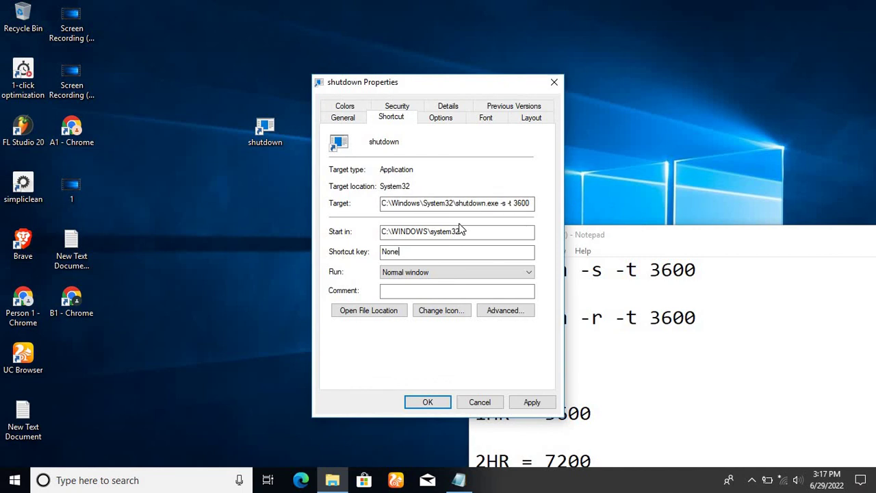
pyautogui.hotkey('ctrl', 'alt')
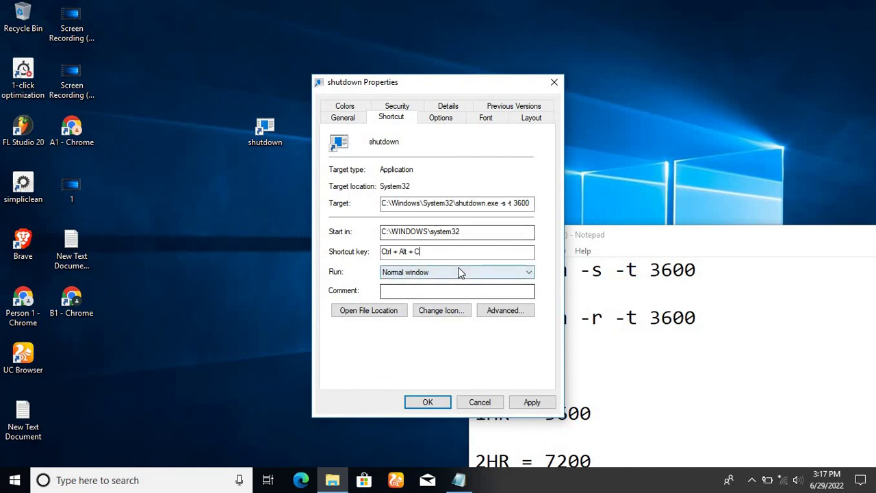
pyautogui.click(429, 401)
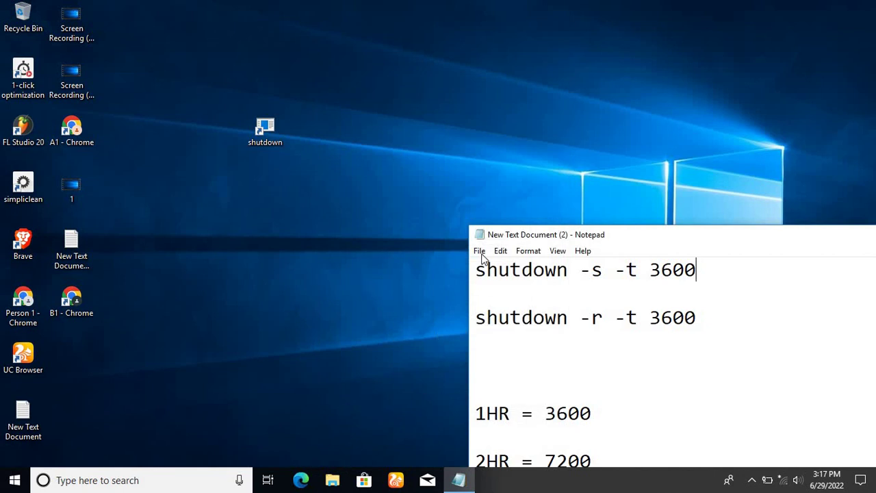
# - Bring the Notepad notes fully into view and examine the restart command shutdown -r -t 3600
pyautogui.moveTo(808, 241); pyautogui.dragTo(703, 144)
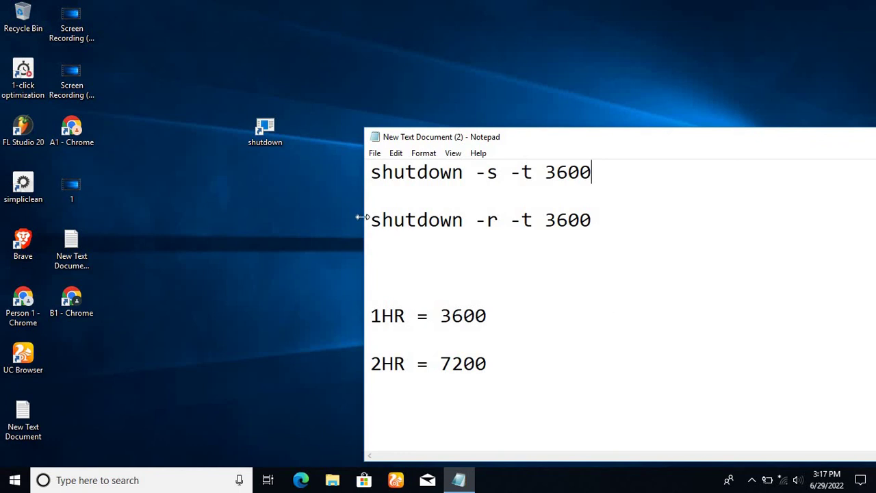
pyautogui.moveTo(373, 228); pyautogui.dragTo(493, 235)
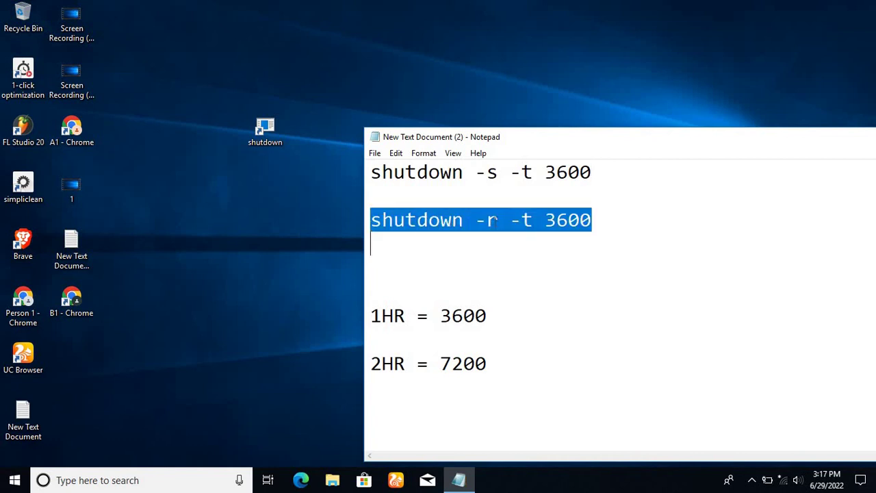
pyautogui.click(496, 220)
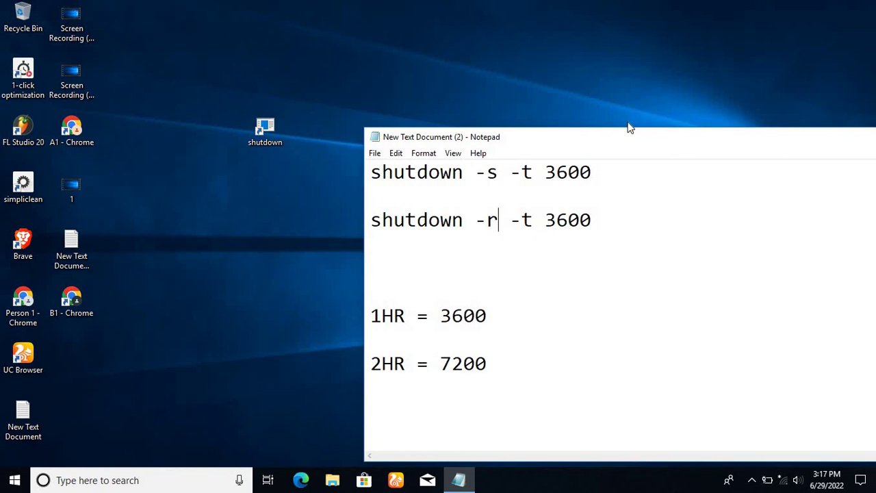
# - Maximize the Notepad window with the shutdown and restart commands and close it
pyautogui.moveTo(629, 130); pyautogui.dragTo(633, 95)
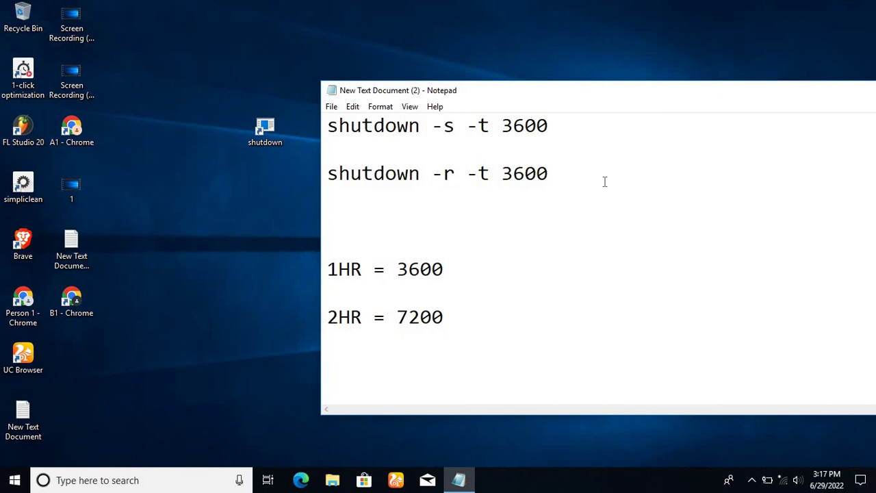
pyautogui.doubleClick(716, 97)
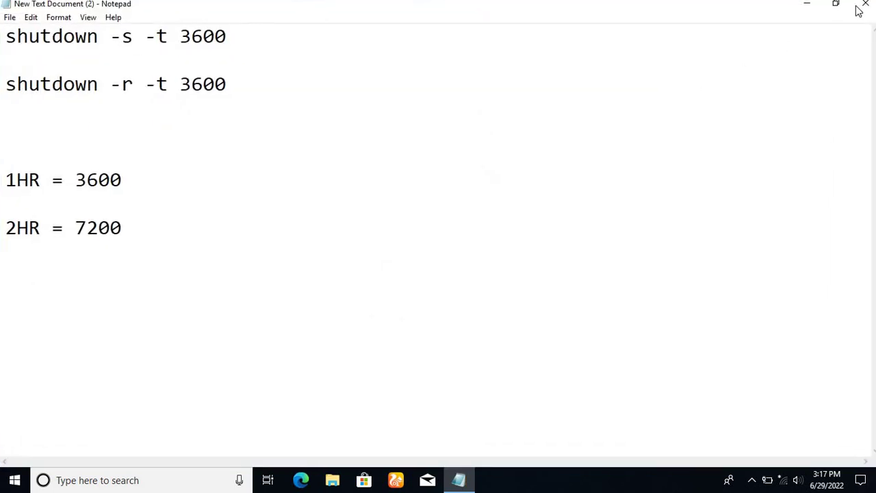
pyautogui.click(834, 5)
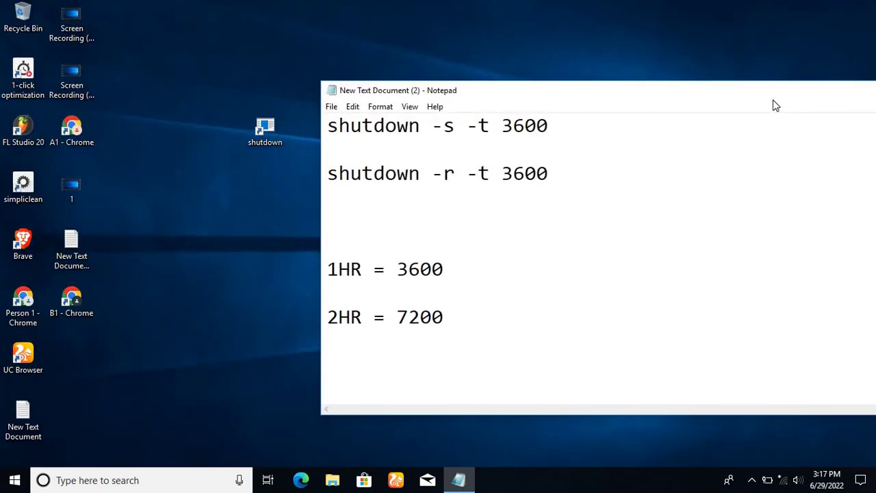
pyautogui.doubleClick(744, 89)
pyautogui.click(864, 11)
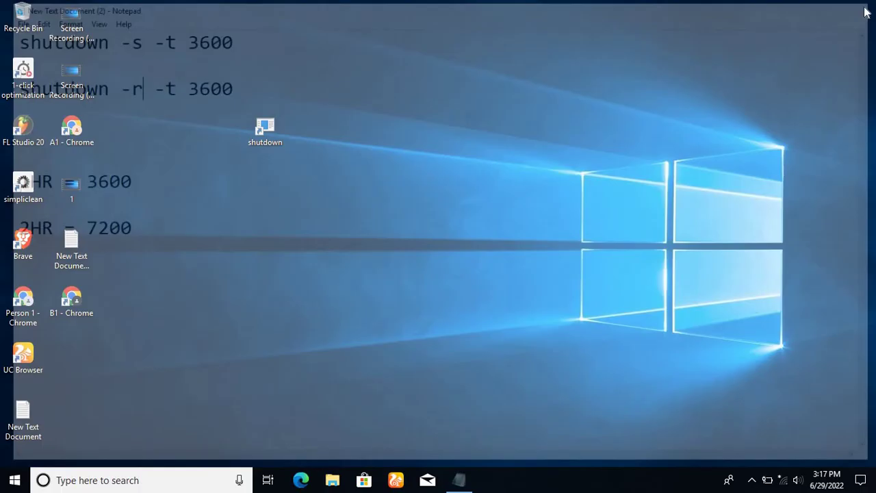